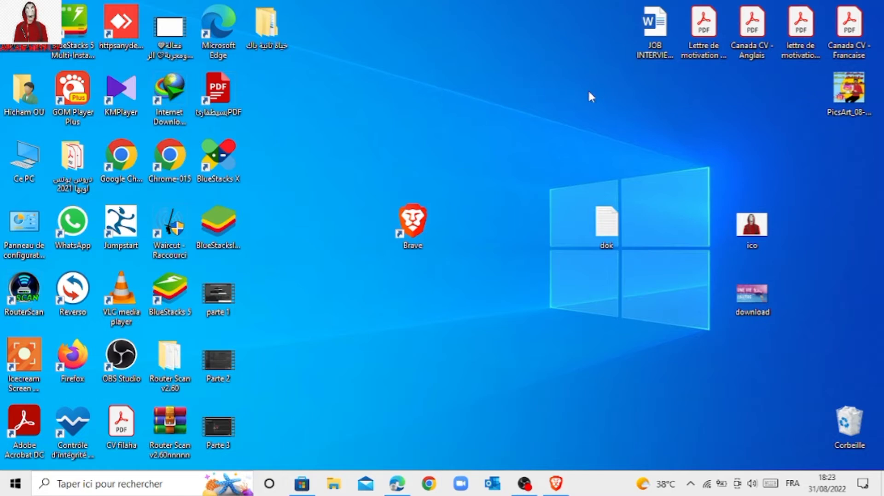
pyautogui.moveTo(442, 172); pyautogui.dragTo(507, 148)
pyautogui.moveTo(447, 165); pyautogui.dragTo(473, 226)
pyautogui.moveTo(455, 170); pyautogui.dragTo(394, 270)
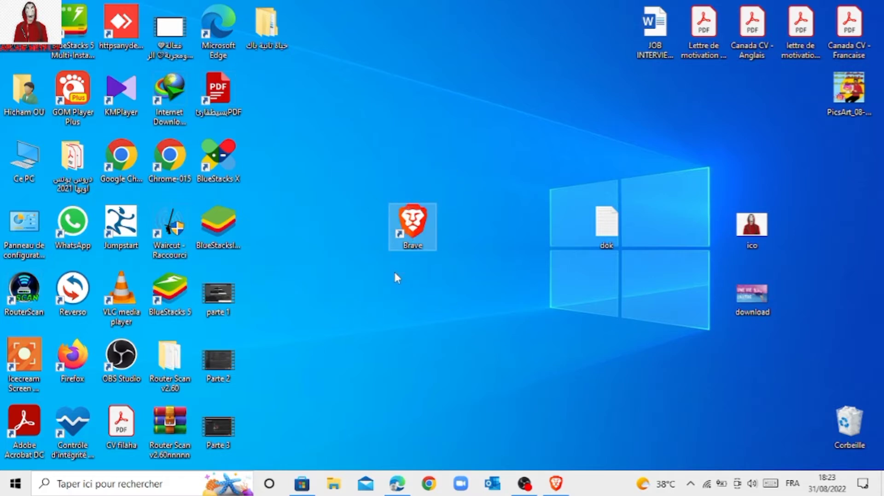
pyautogui.moveTo(422, 236); pyautogui.dragTo(544, 249)
pyautogui.moveTo(456, 223); pyautogui.dragTo(455, 222)
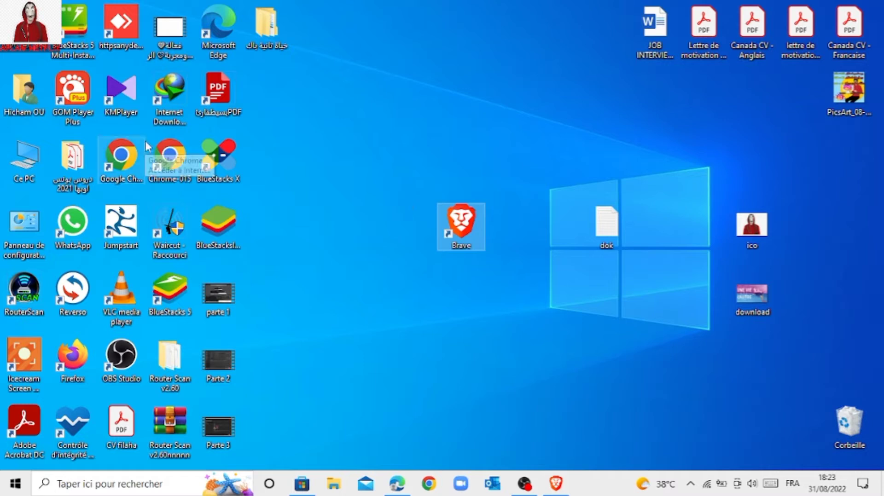
pyautogui.moveTo(169, 157); pyautogui.dragTo(367, 153)
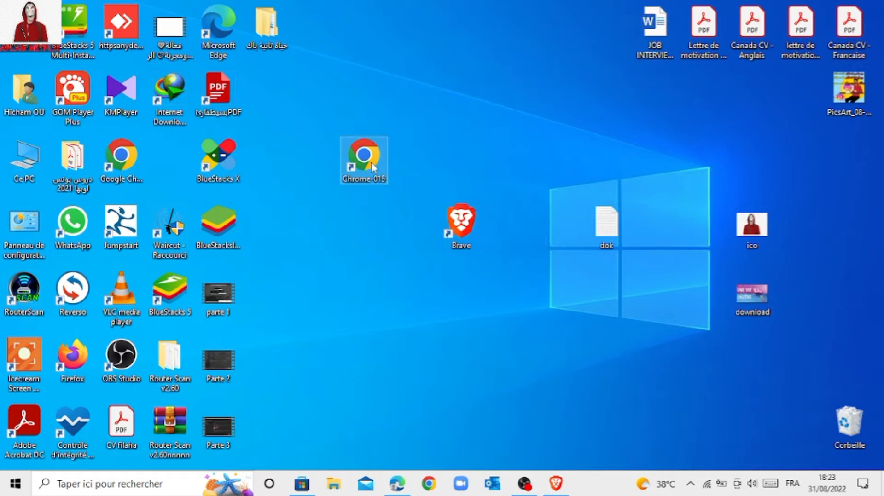
pyautogui.moveTo(372, 162); pyautogui.dragTo(170, 164)
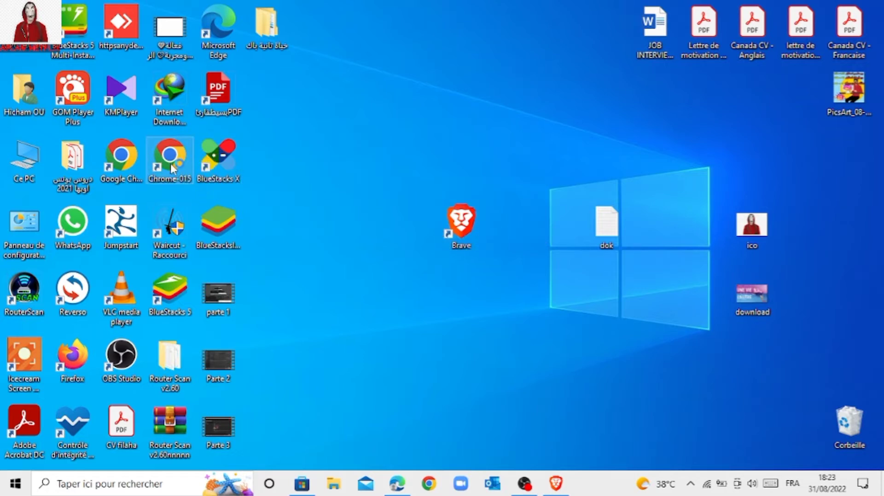
pyautogui.doubleClick(462, 237)
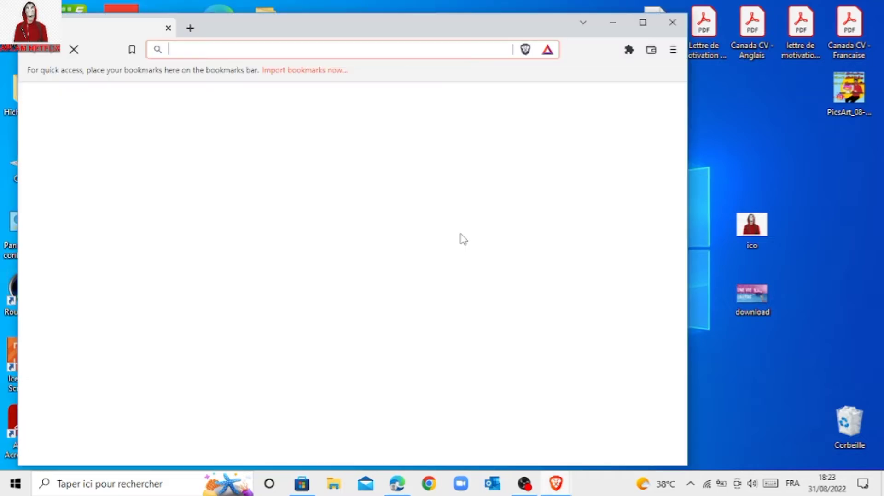
pyautogui.click(643, 22)
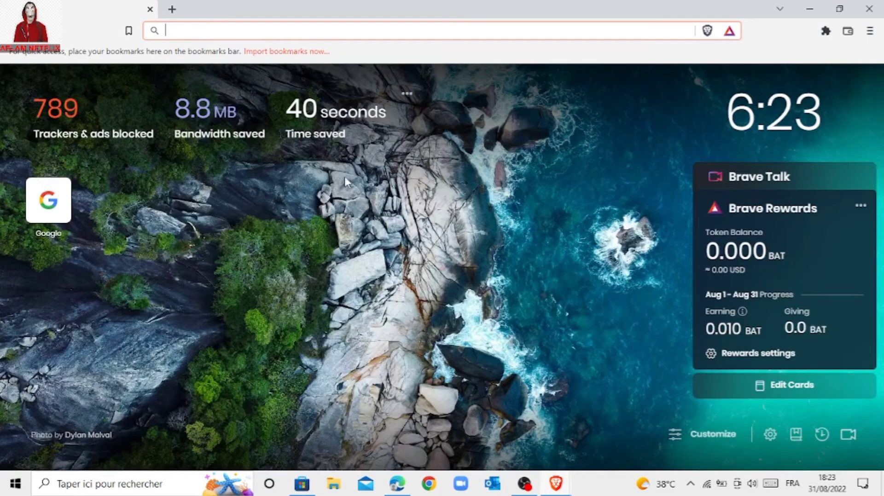
pyautogui.click(172, 10)
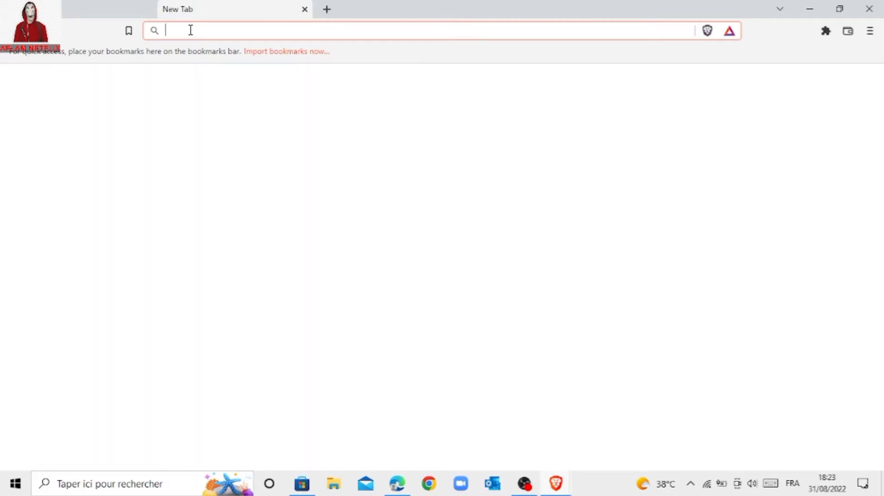
pyautogui.write('https://www.youtube.com/watch?v=fphocAMKbnE')
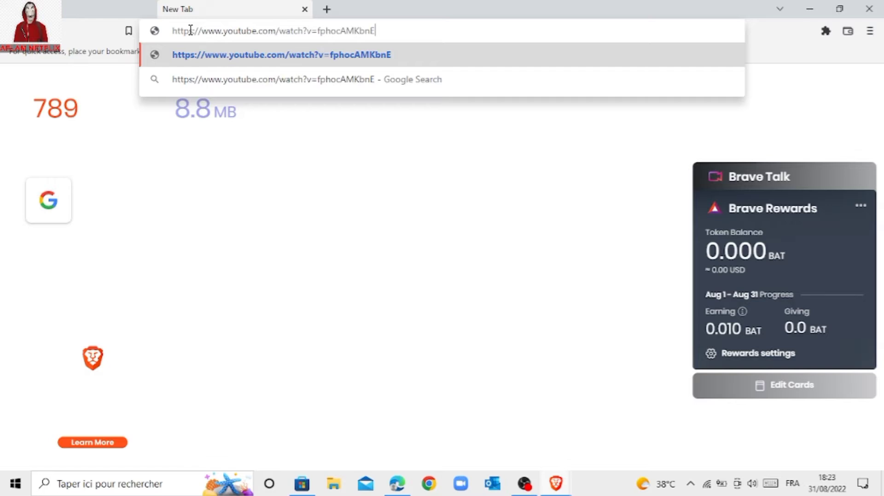
pyautogui.press('Return')
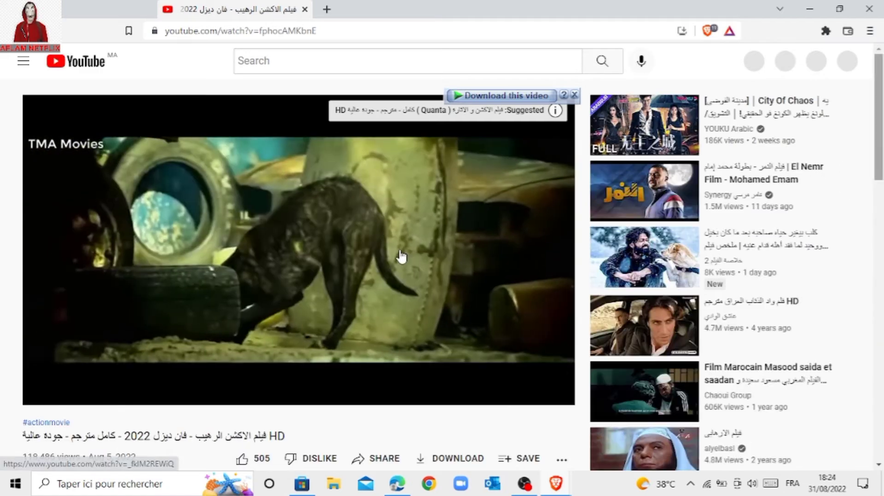
# Step: Pause the YouTube video and look over the page's description and suggested videos
pyautogui.click(389, 265)
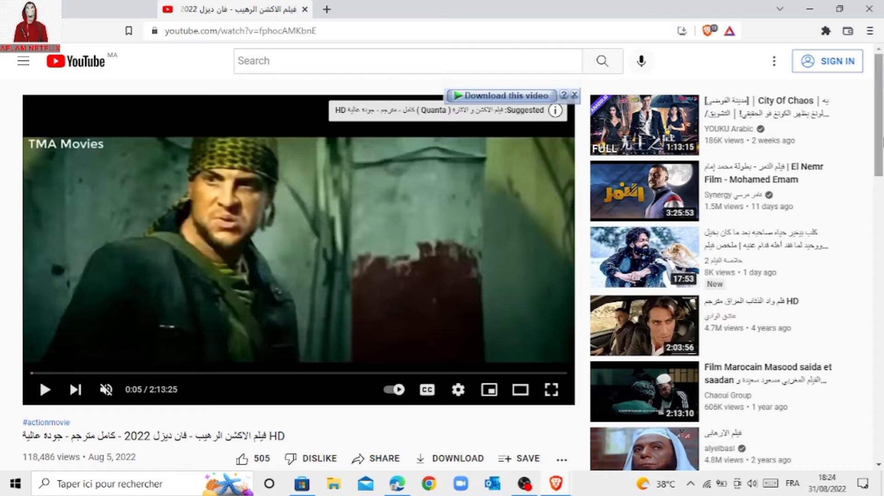
pyautogui.moveTo(874, 162); pyautogui.dragTo(873, 313)
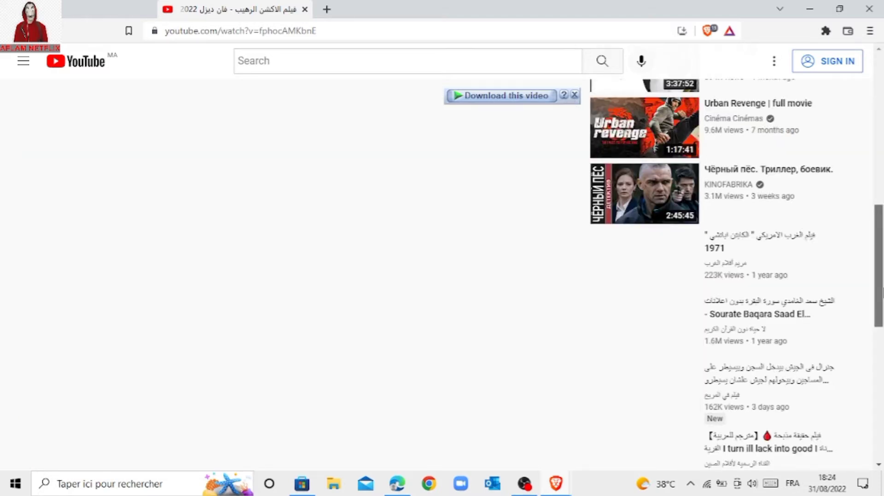
pyautogui.moveTo(880, 294); pyautogui.dragTo(881, 222)
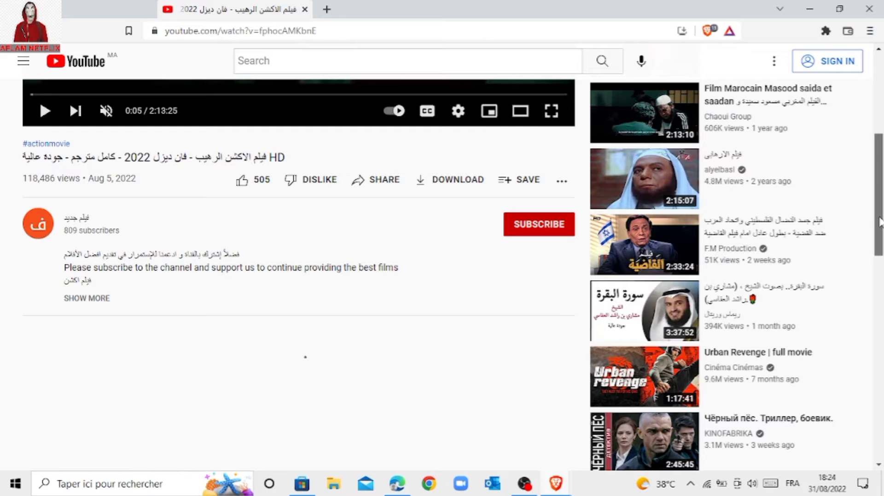
pyautogui.moveTo(881, 222); pyautogui.dragTo(881, 140)
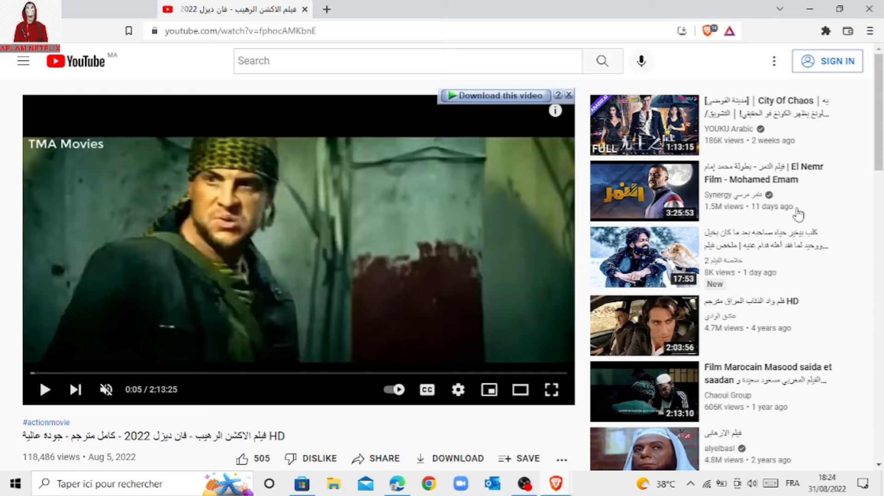
# Step: Open the Languages page in the browser settings and check the options available for Arabic
pyautogui.click(871, 31)
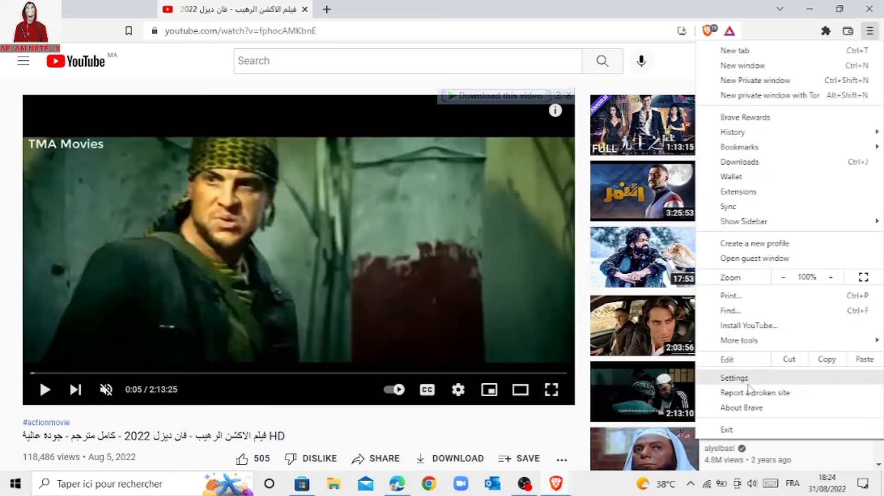
pyautogui.click(734, 378)
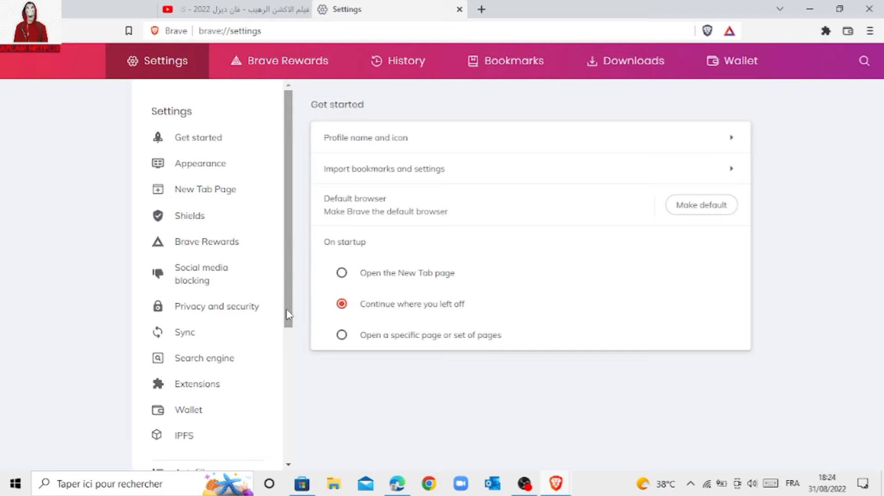
pyautogui.moveTo(288, 315); pyautogui.dragTo(284, 444)
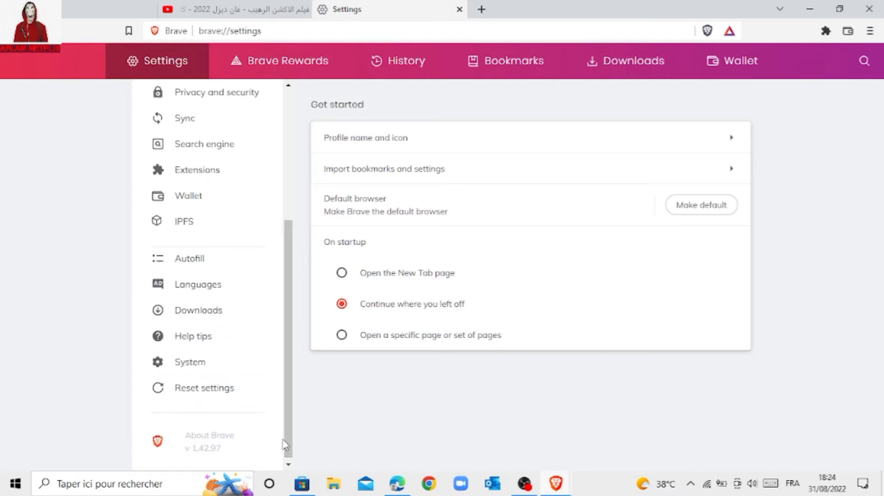
pyautogui.click(213, 286)
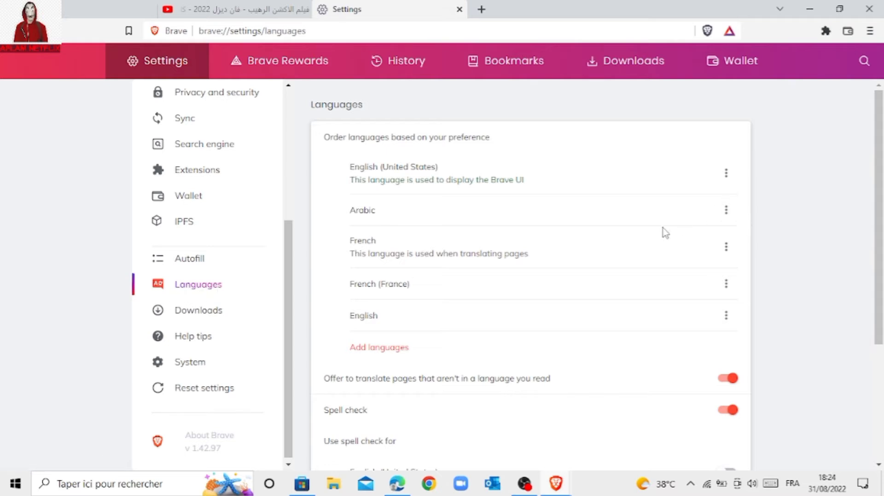
pyautogui.click(727, 212)
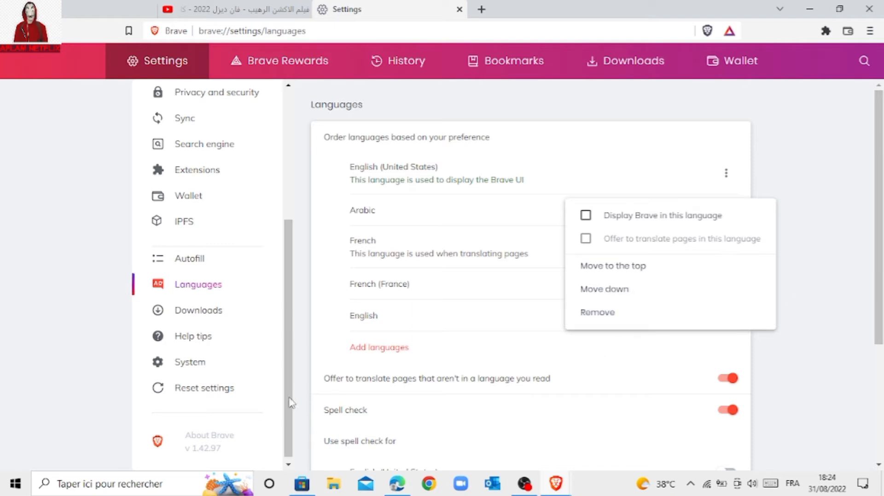
pyautogui.click(802, 173)
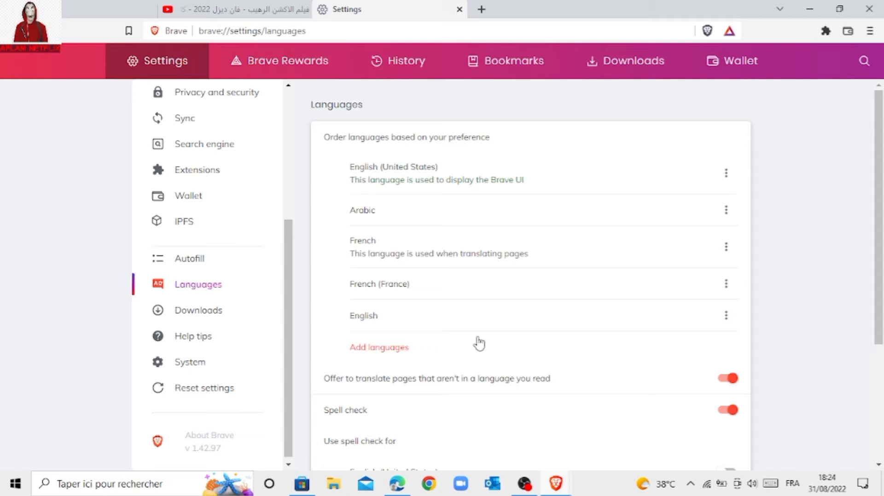
pyautogui.click(376, 349)
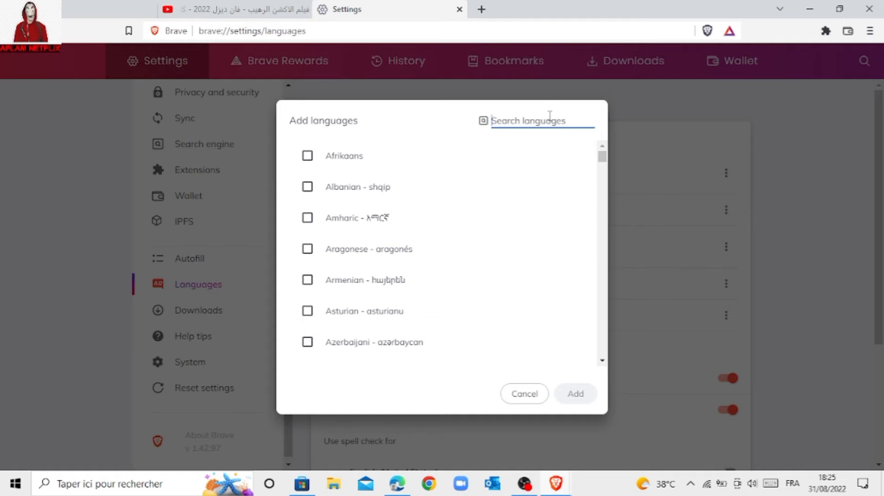
pyautogui.write('ara')
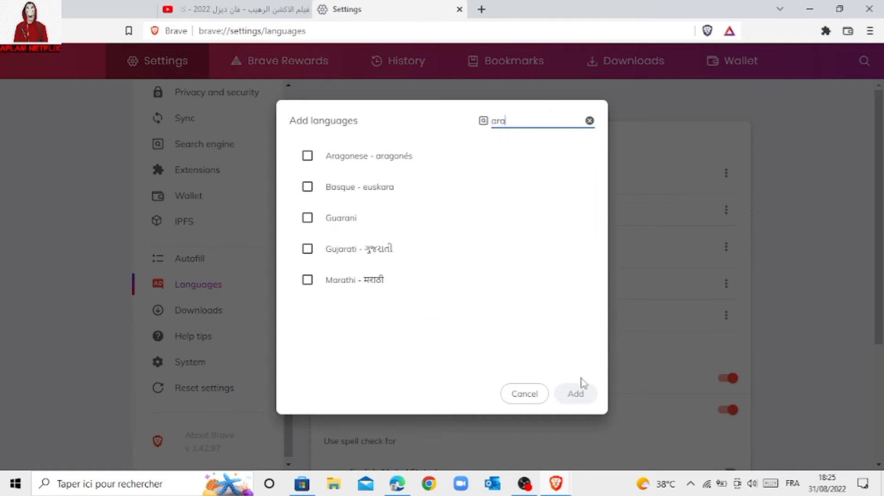
pyautogui.click(534, 393)
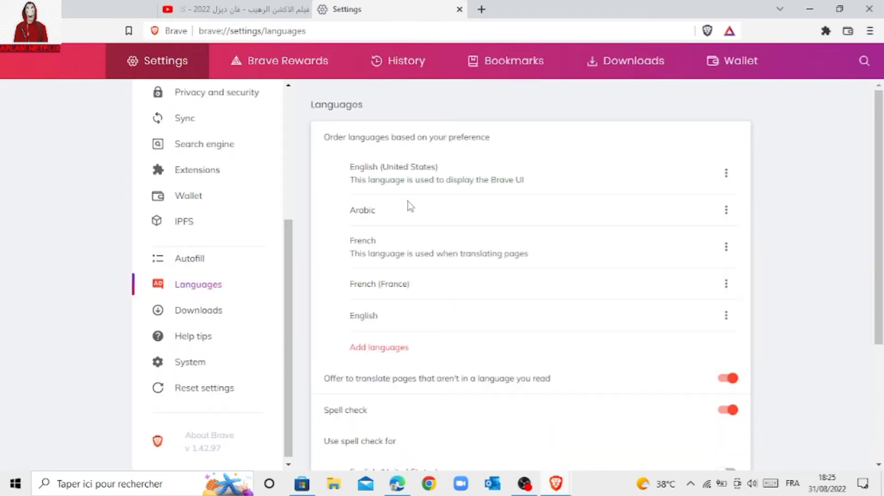
# Step: Find Spanish - español by searching the available languages for "esp" and add it to the preferred languages
pyautogui.click(355, 349)
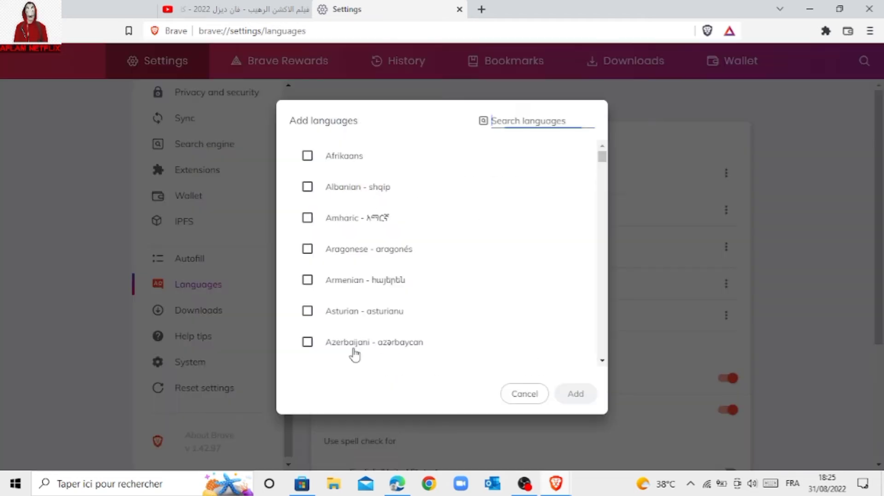
pyautogui.click(373, 124)
pyautogui.click(524, 122)
pyautogui.write('ara')
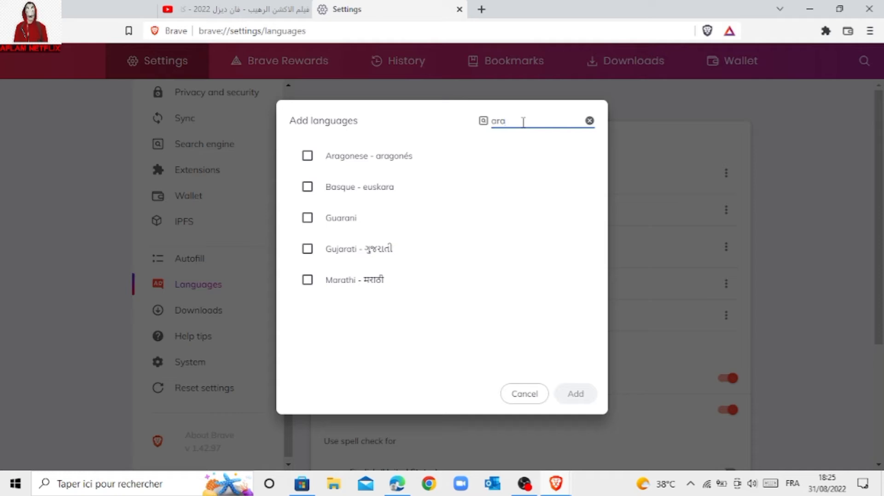
pyautogui.press('BackSpace')
pyautogui.press('BackSpace')
pyautogui.press('BackSpace')
pyautogui.write('es')
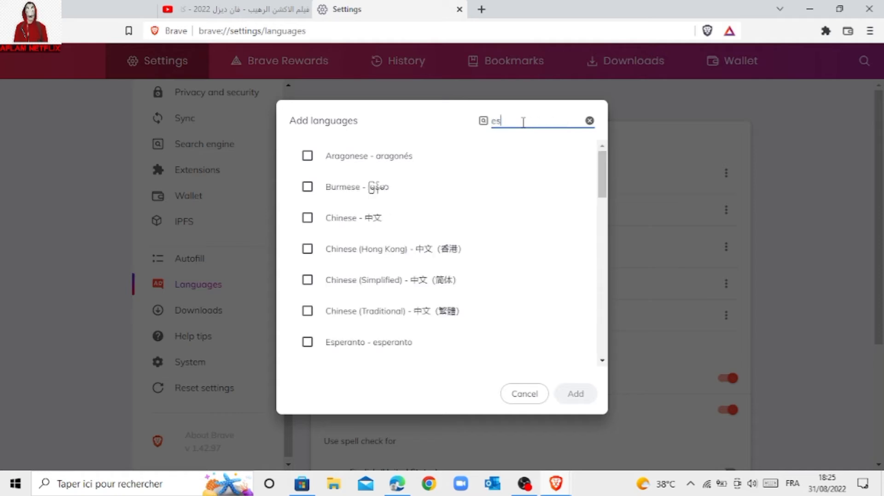
pyautogui.write('^p')
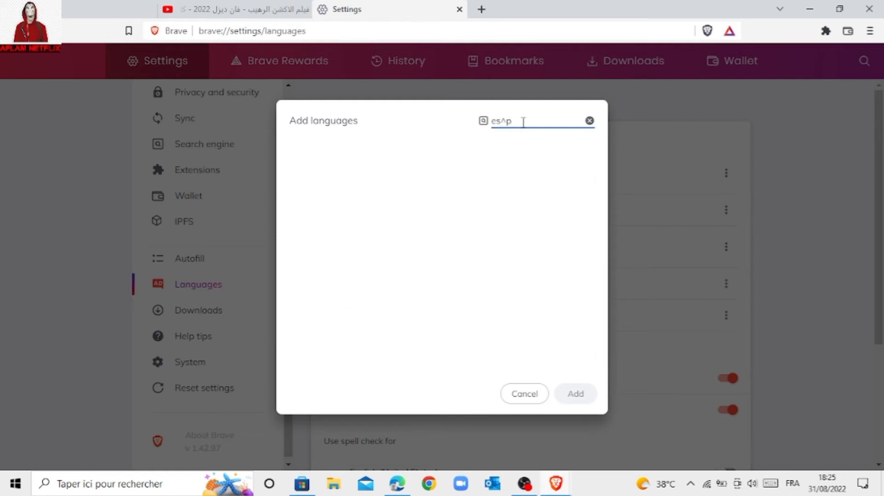
pyautogui.write('p')
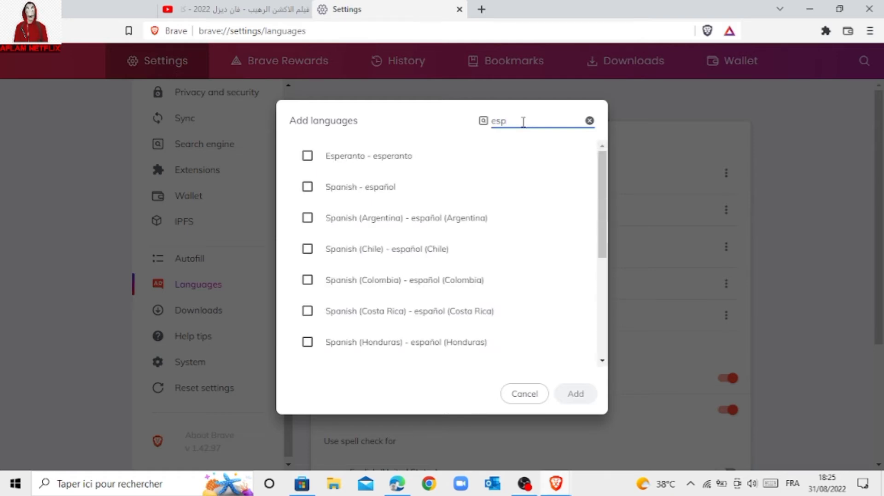
pyautogui.click(308, 188)
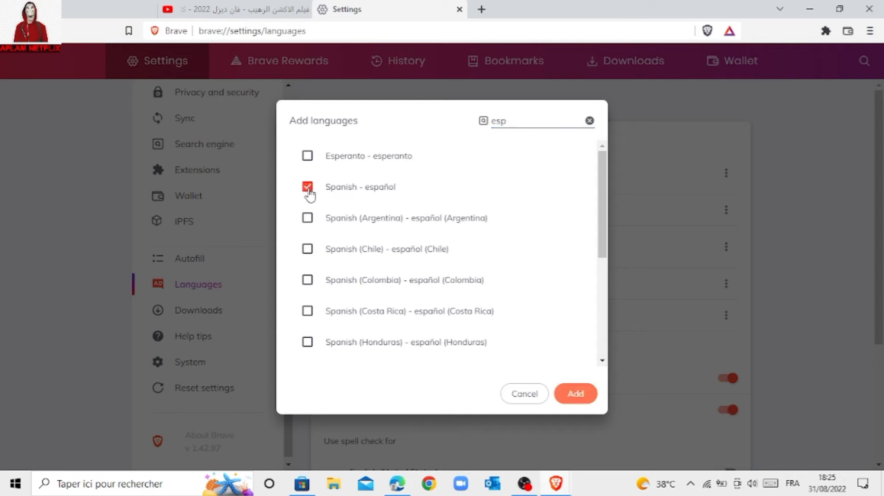
pyautogui.click(575, 395)
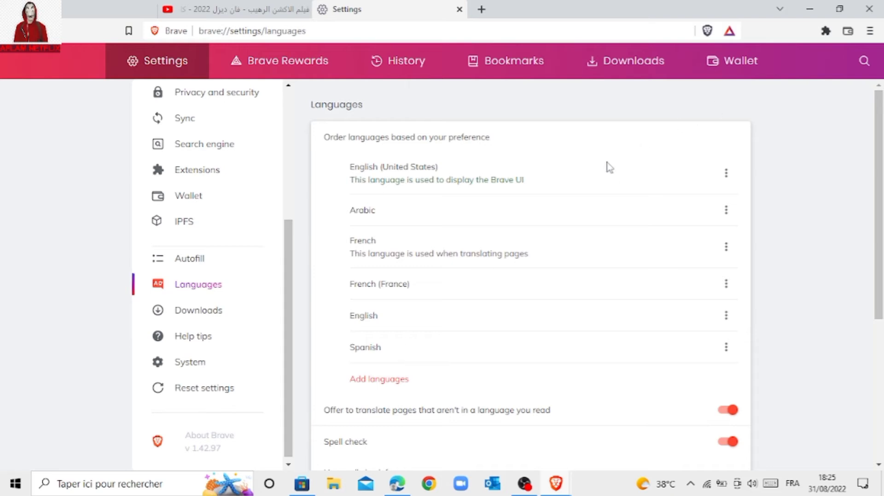
# Step: Set Arabic as the language for displaying Brave and relaunch the browser
pyautogui.click(727, 211)
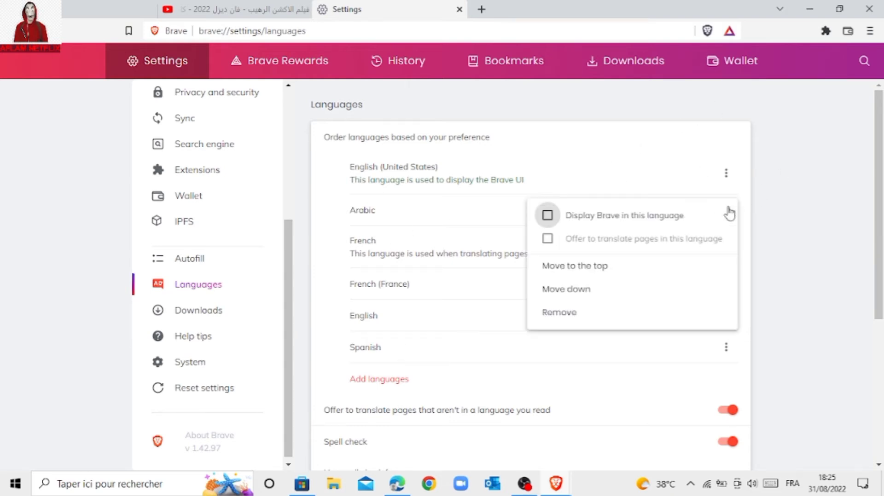
pyautogui.click(755, 196)
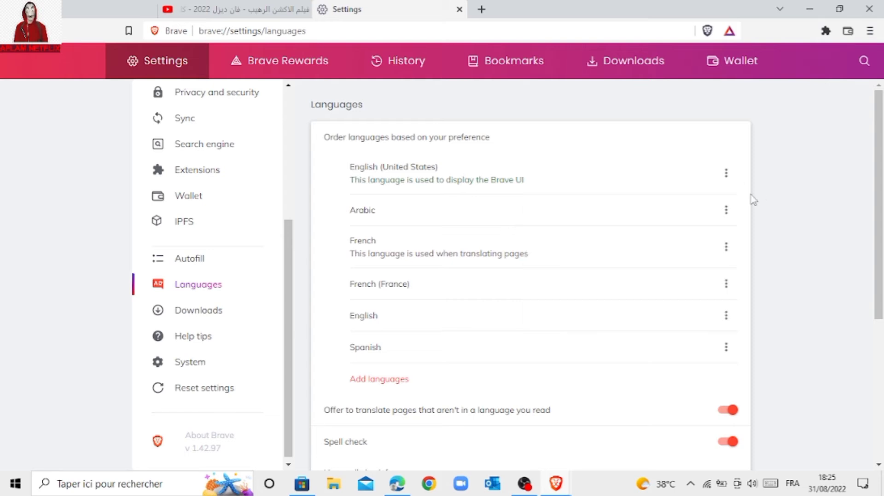
pyautogui.click(730, 213)
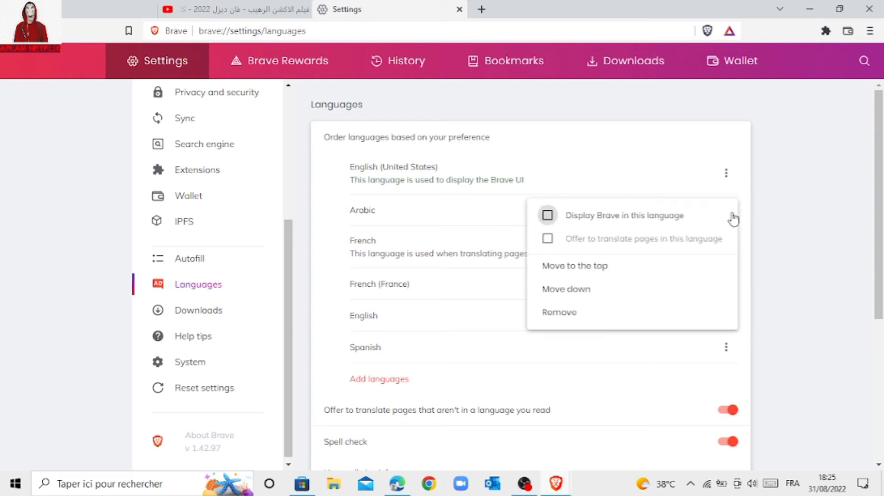
pyautogui.click(645, 220)
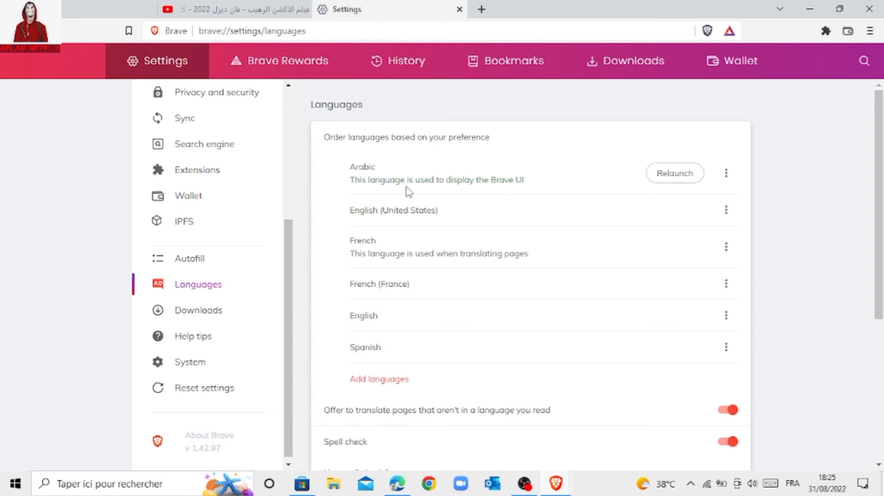
pyautogui.click(676, 174)
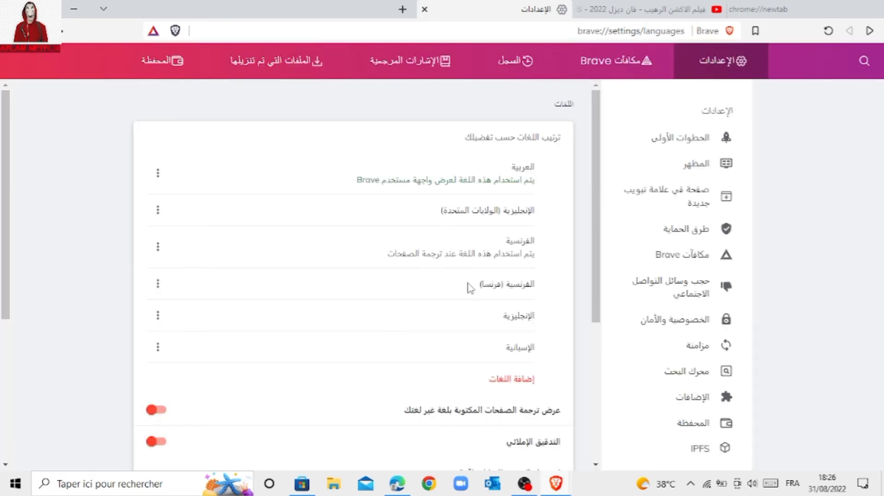
pyautogui.moveTo(597, 272); pyautogui.dragTo(618, 171)
pyautogui.scroll(-4, 618, 171)
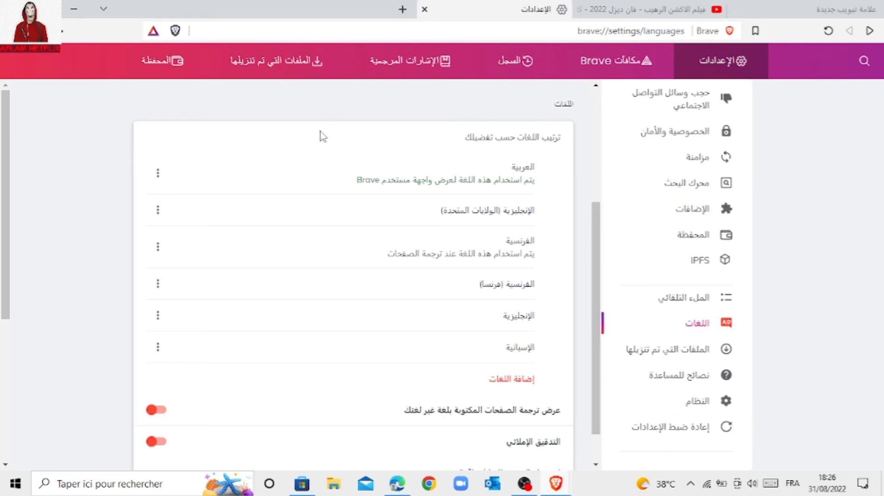
# Step: Look over the Languages page in Arabic, from the preferred languages list down to the spell check languages
pyautogui.moveTo(6, 169); pyautogui.dragTo(5, 275)
pyautogui.scroll(-1, 6, 275)
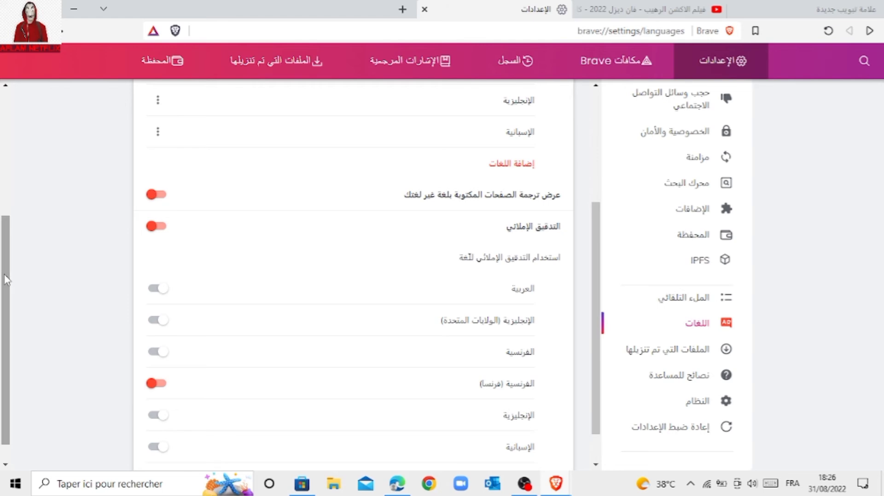
pyautogui.scroll(-1, 24, 178)
pyautogui.scroll(5, 28, 138)
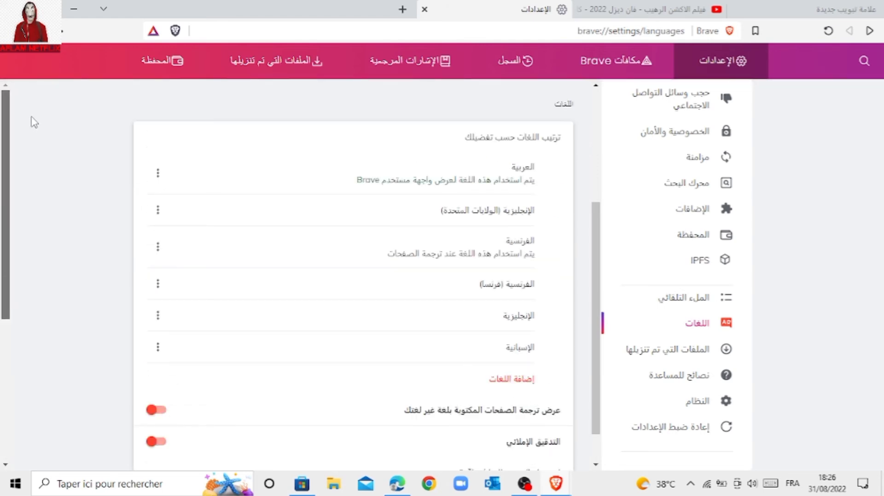
pyautogui.scroll(-5, 26, 289)
pyautogui.scroll(4, 21, 192)
pyautogui.scroll(2, 19, 179)
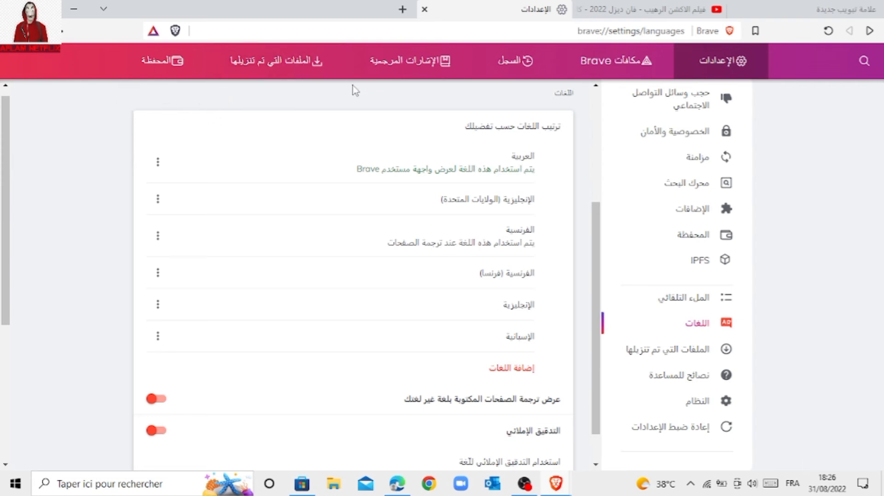
# Step: Check the balance and monthly rewards summary in the Brave Rewards pop-up, and close it
pyautogui.click(155, 31)
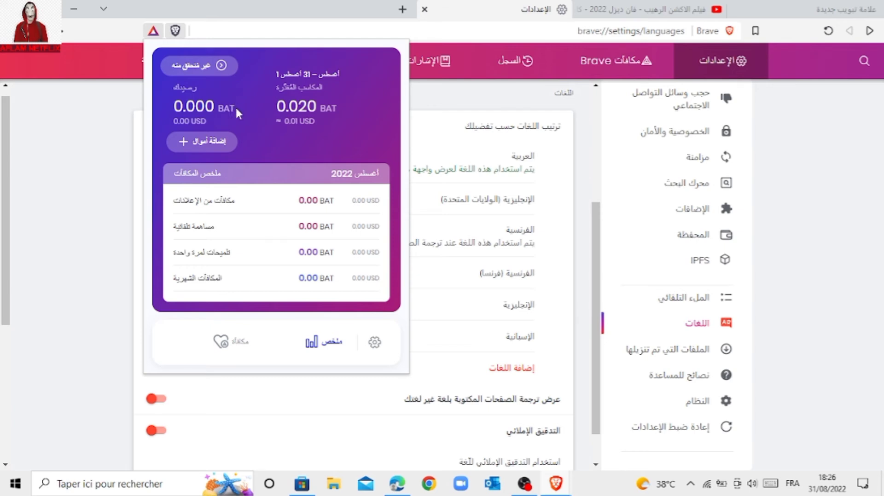
pyautogui.moveTo(235, 108); pyautogui.dragTo(219, 110)
pyautogui.click(303, 6)
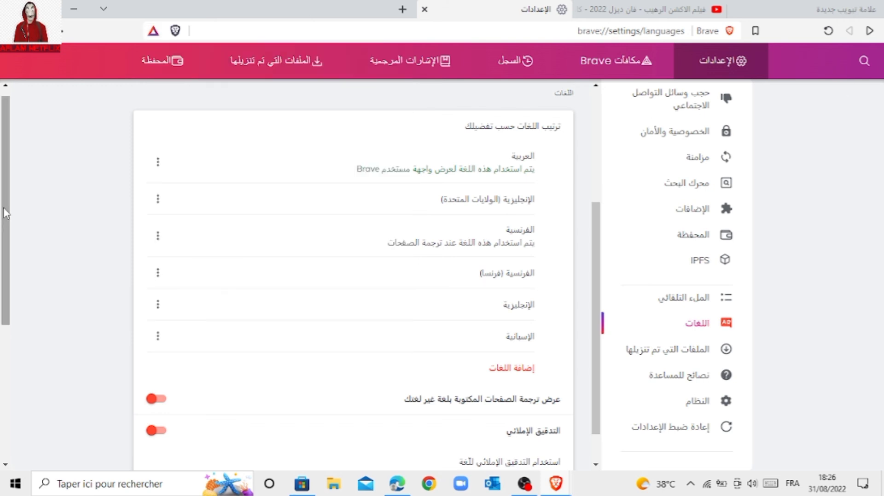
# Step: Set English (United States) as the language for displaying Brave and relaunch the browser
pyautogui.moveTo(5, 214); pyautogui.dragTo(26, 154)
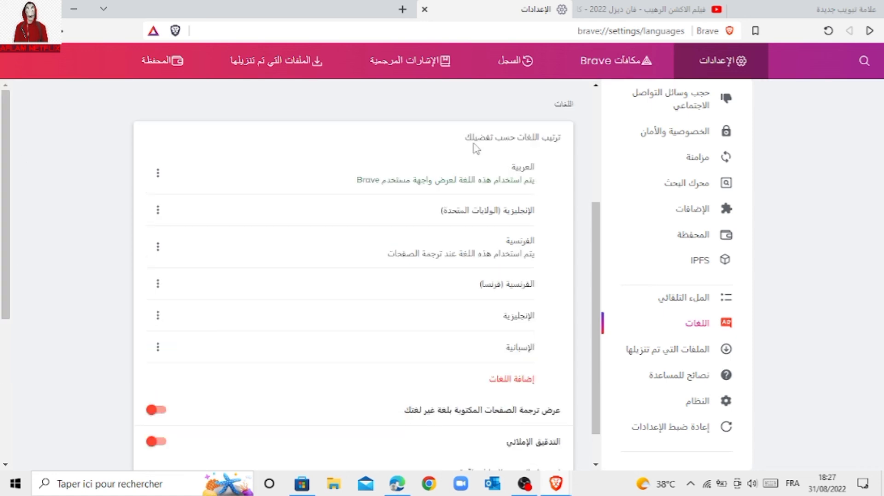
pyautogui.click(157, 210)
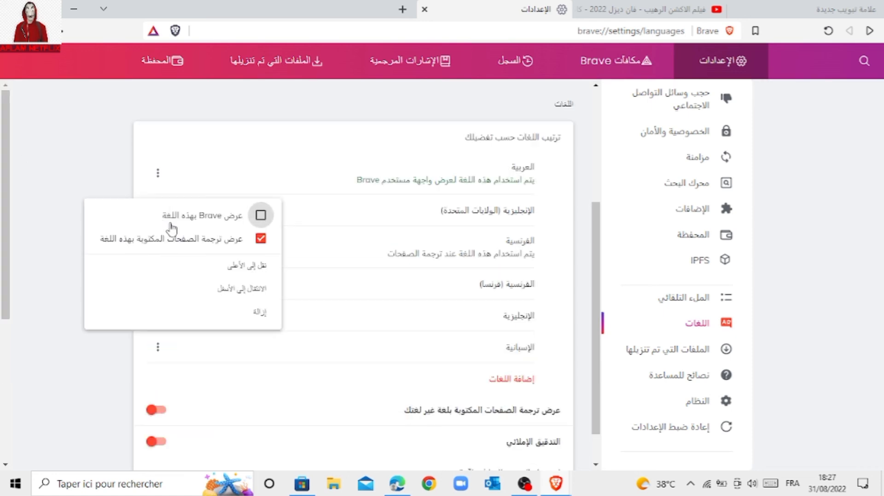
pyautogui.click(259, 213)
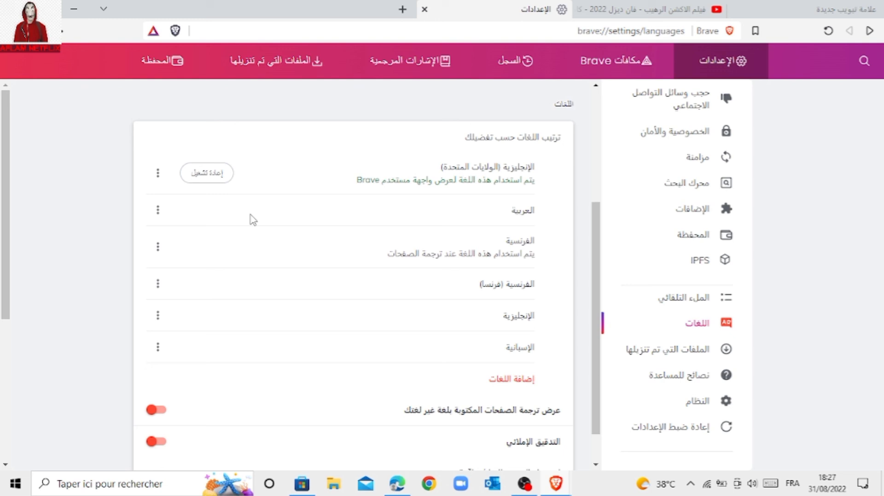
pyautogui.click(207, 173)
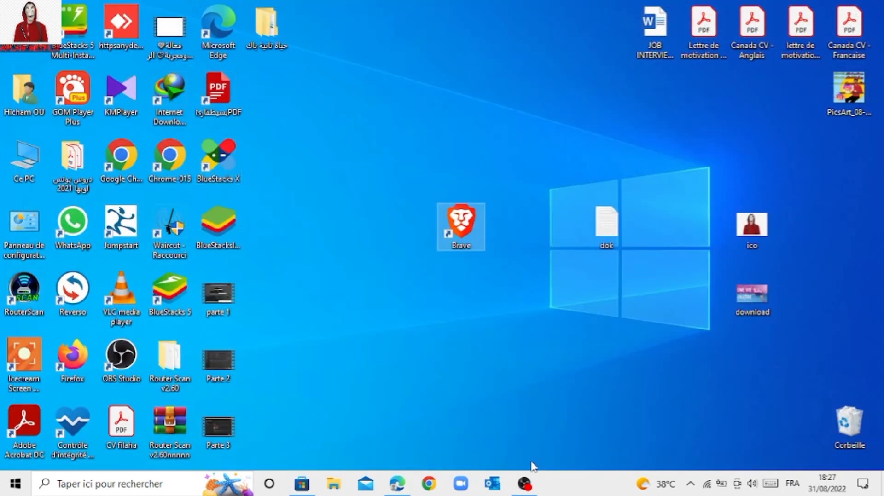
pyautogui.click(524, 484)
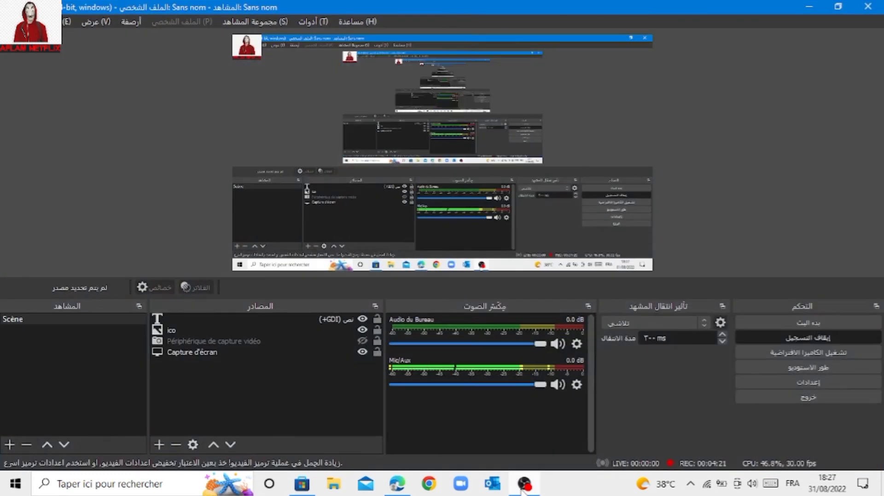
pyautogui.click(525, 485)
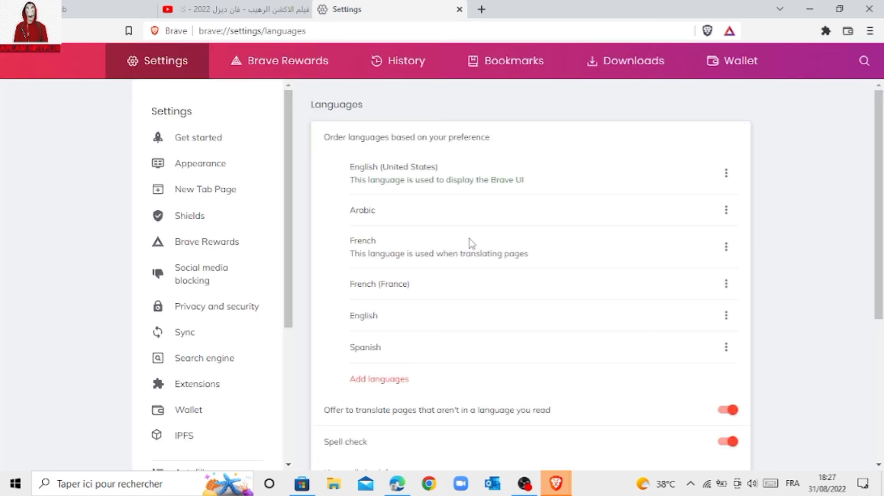
pyautogui.click(525, 486)
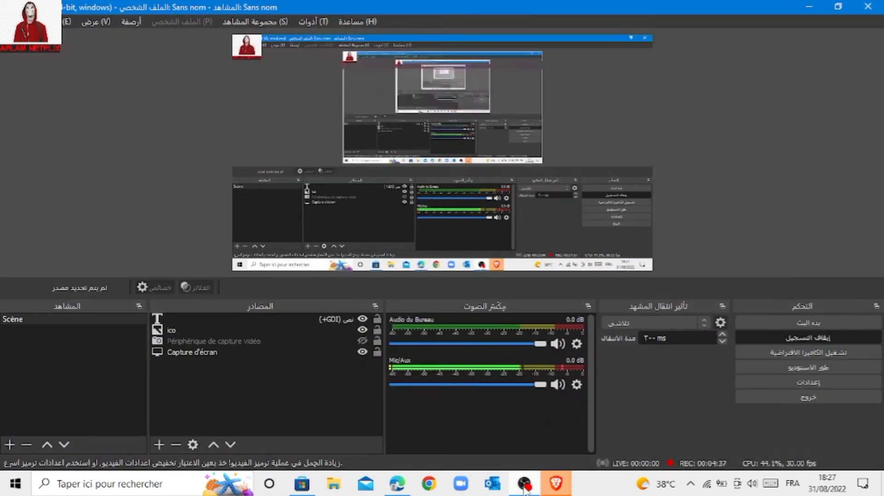